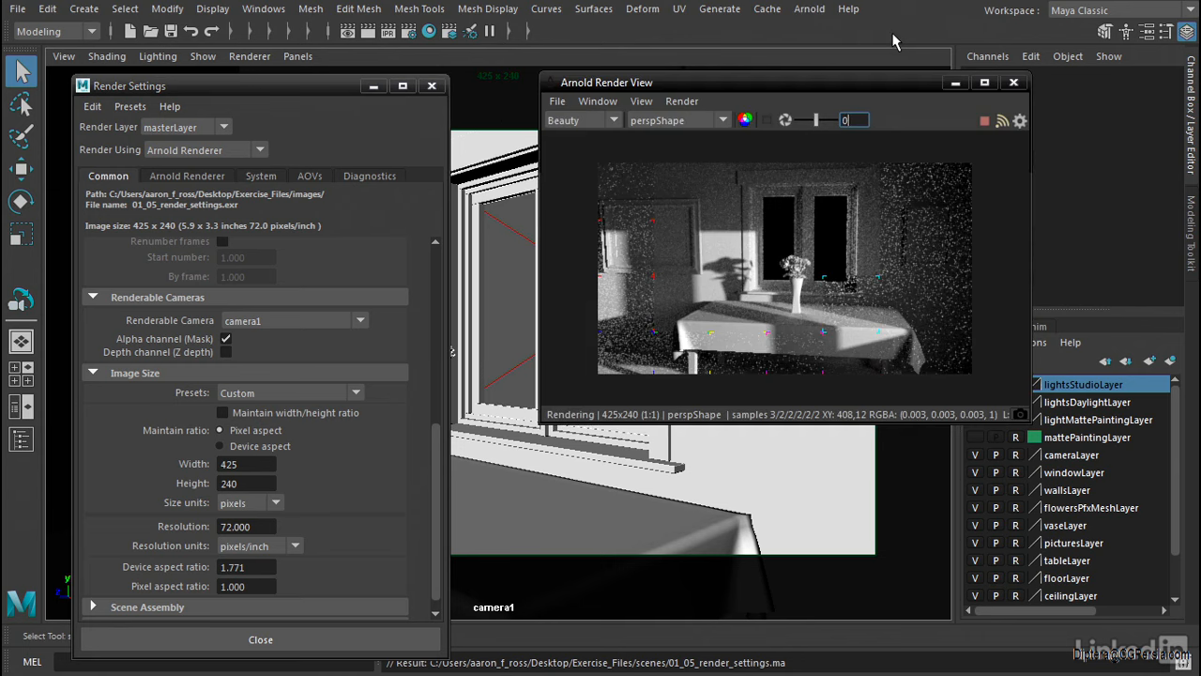
Switch the render view camera to cameraShape1 and expand the Ray Depth section of the Arnold Renderer settings
left_click(721, 122)
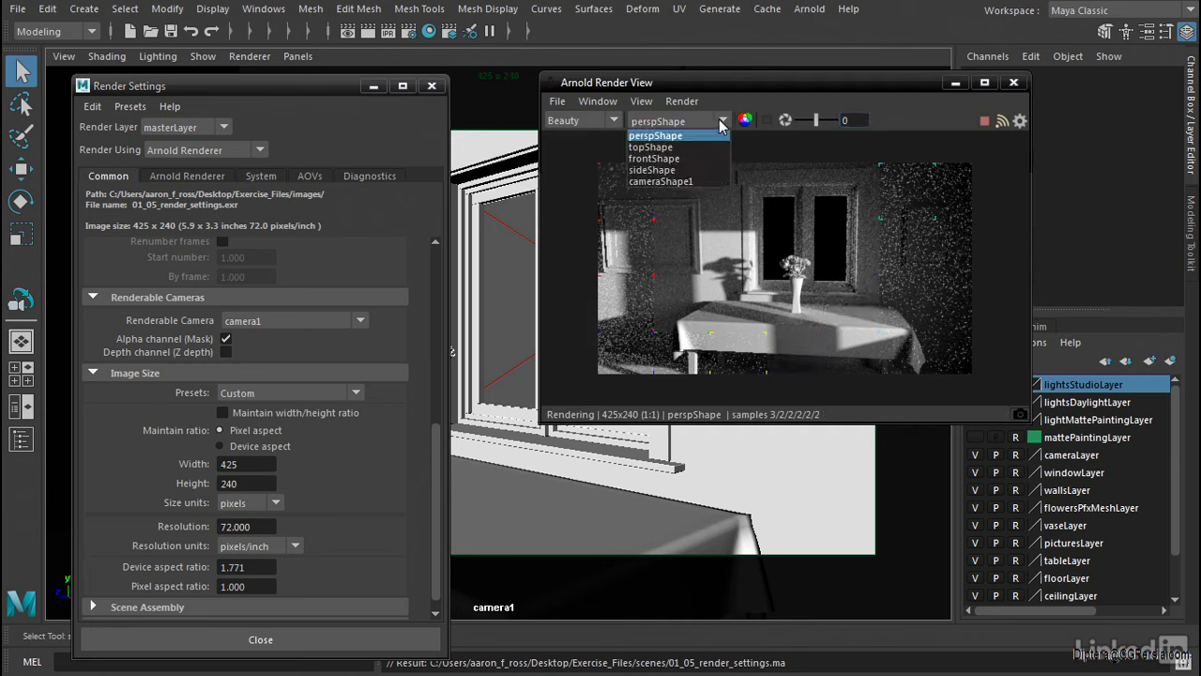
left_click(711, 181)
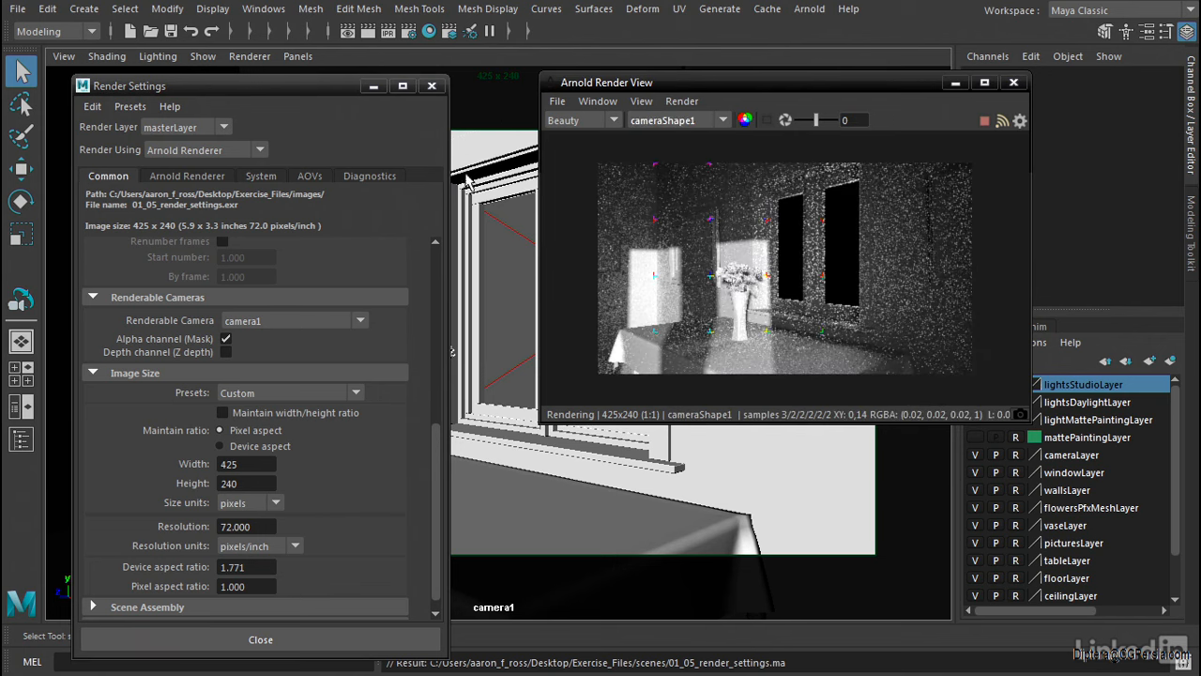
left_click(188, 177)
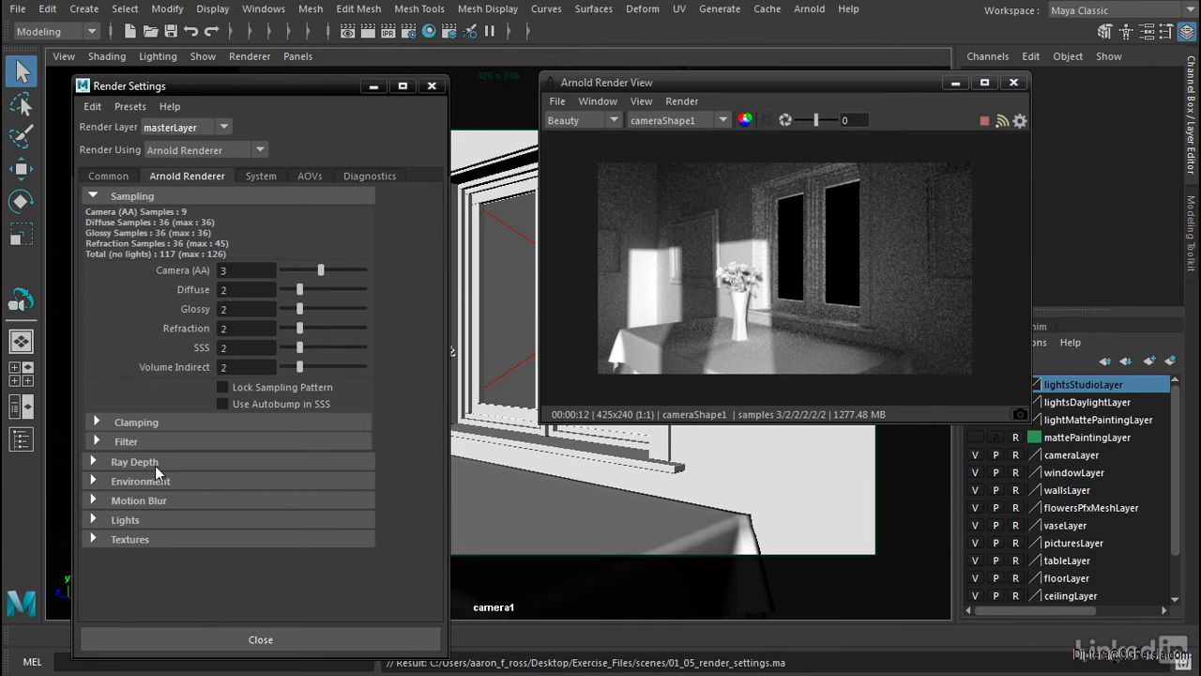
left_click(91, 461)
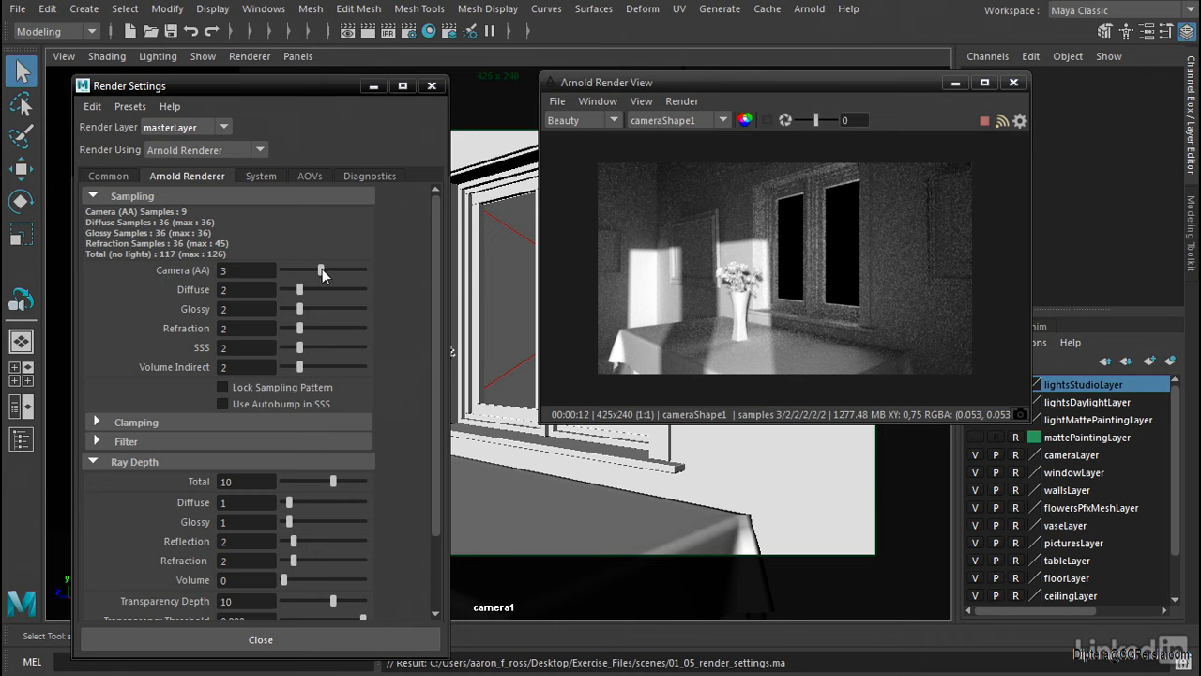
Try the Camera (AA) sampling at -2 and at 0, and return it to 3
left_click_drag(320, 269, 292, 268)
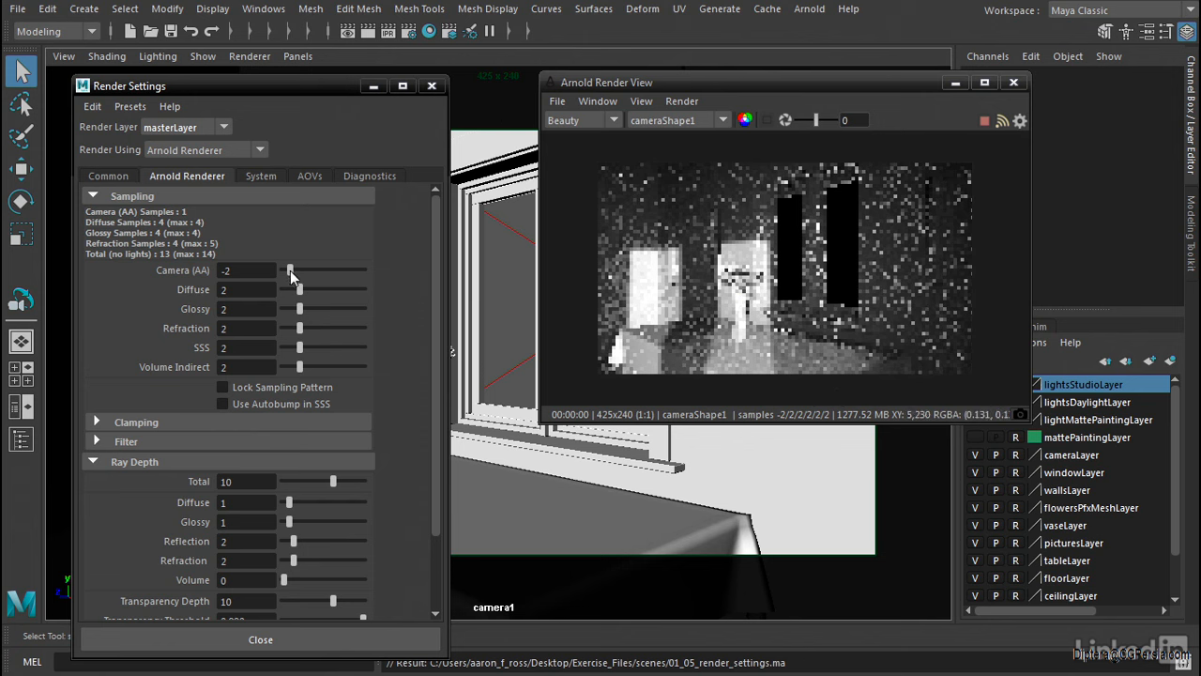
left_click_drag(290, 270, 301, 272)
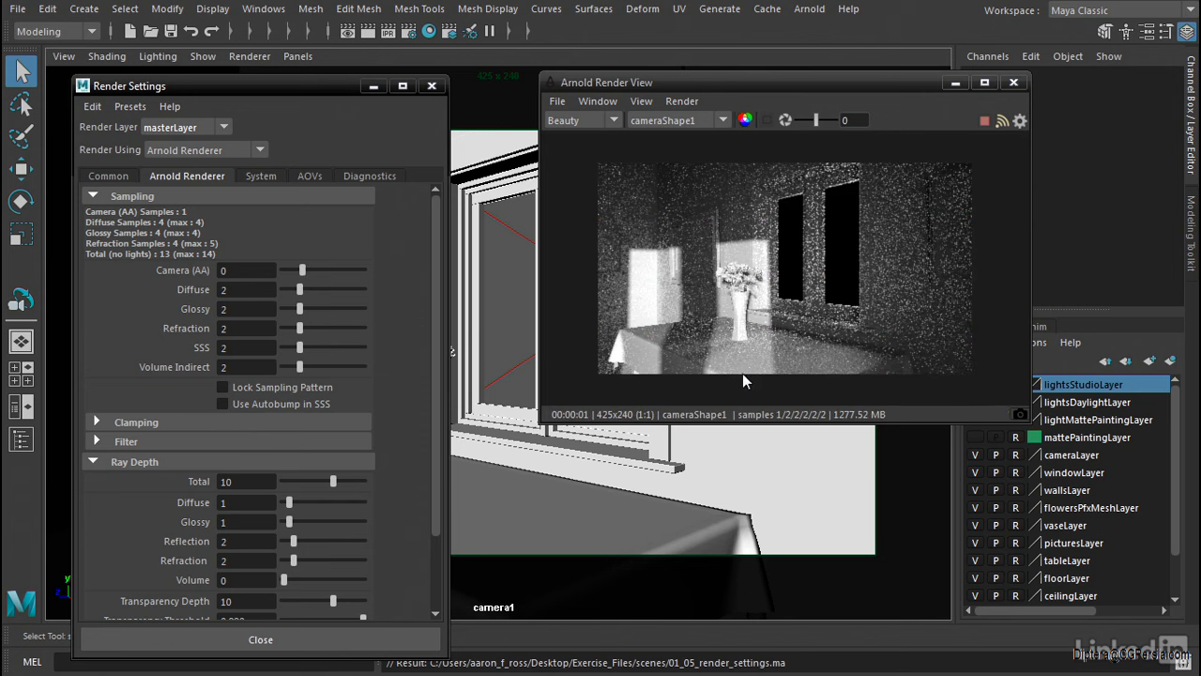
left_click_drag(301, 270, 317, 269)
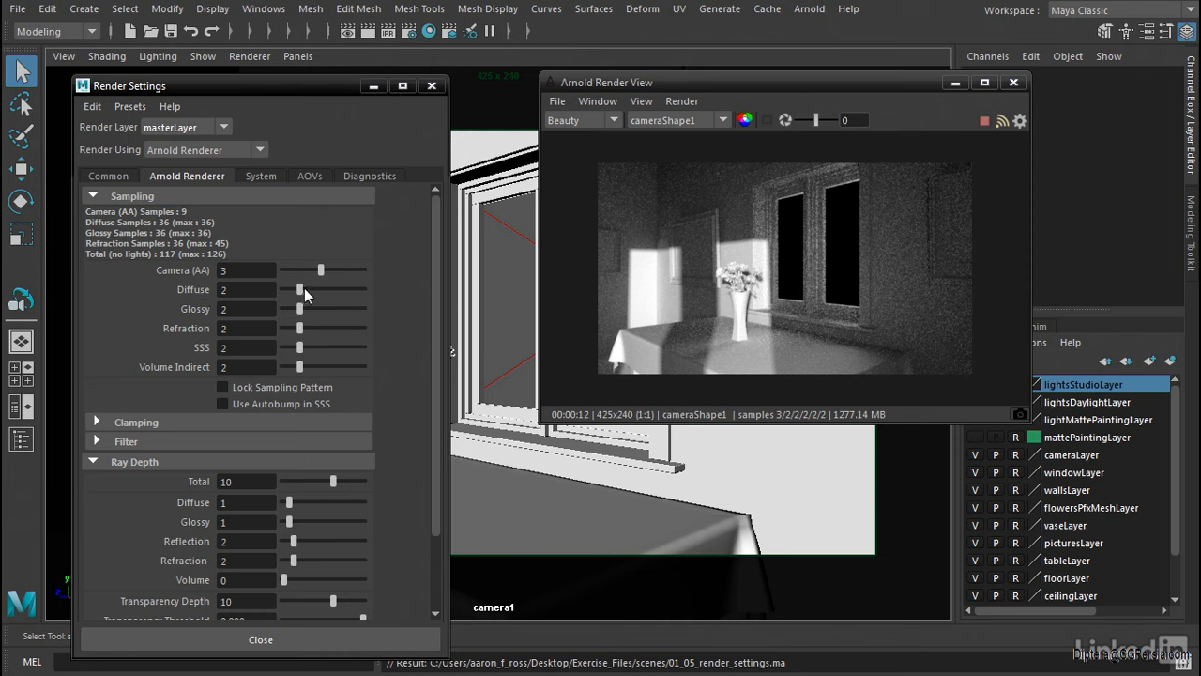
Raise the Diffuse samples to 10, inspect the rendered wall up close, and return the render to real size
left_click_drag(299, 287, 372, 287)
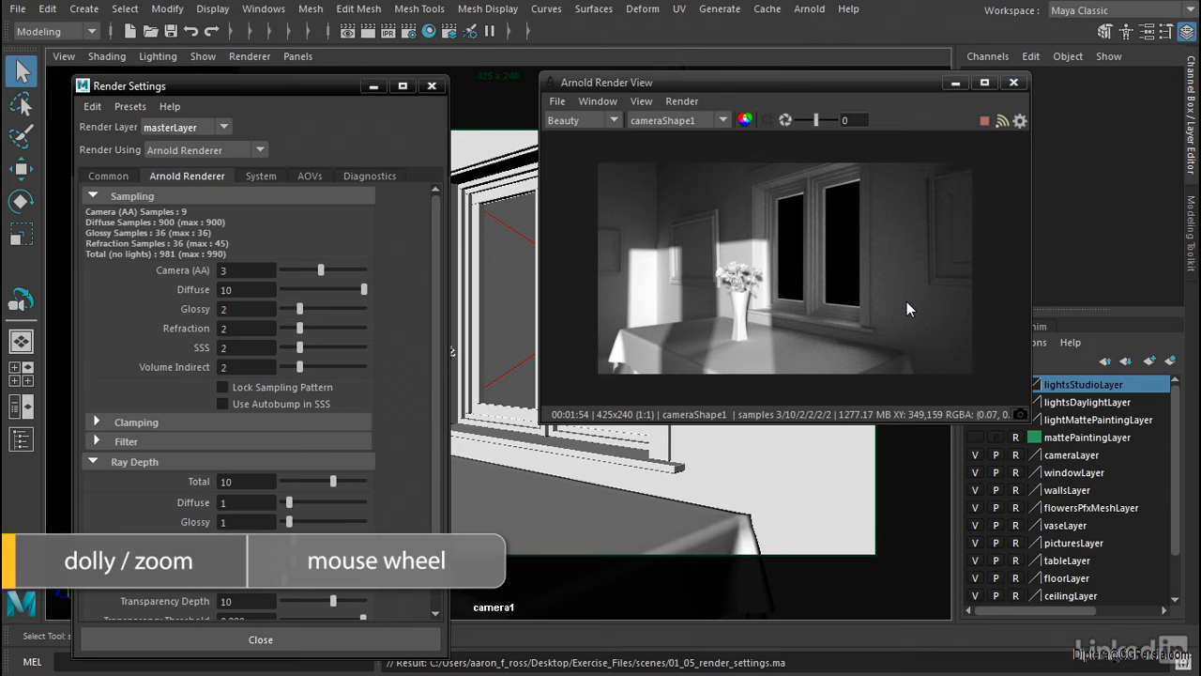
scroll(913, 296, "up", 3)
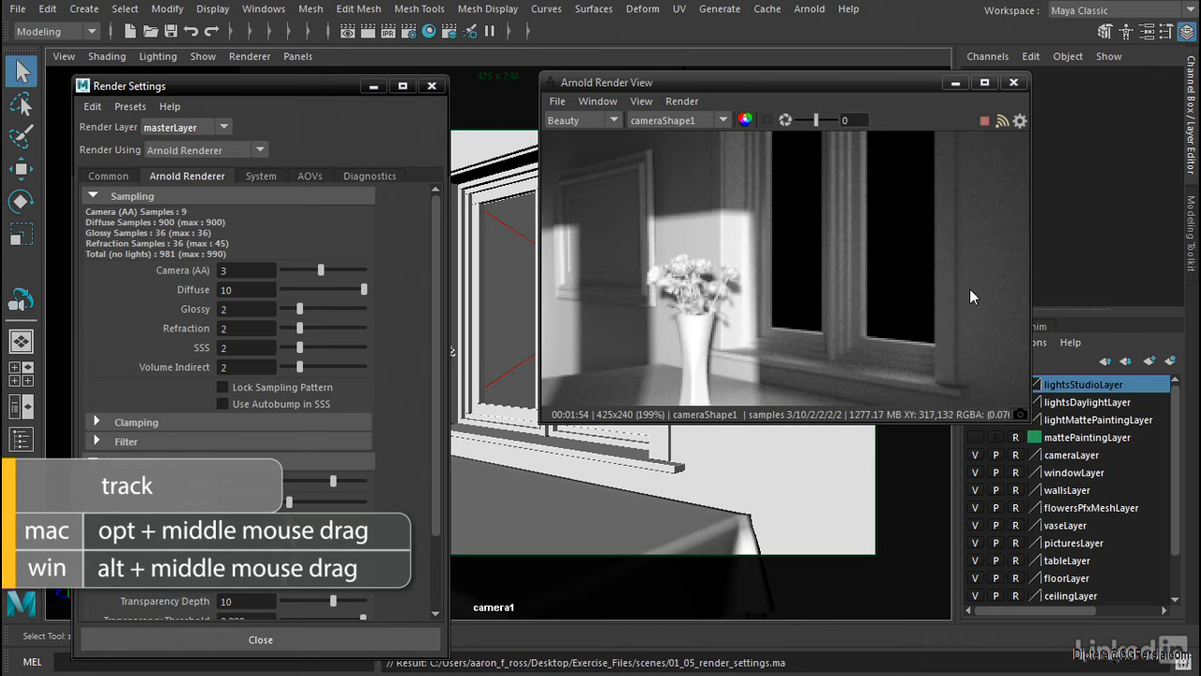
middle_click_drag(986, 282, 695, 244, "alt")
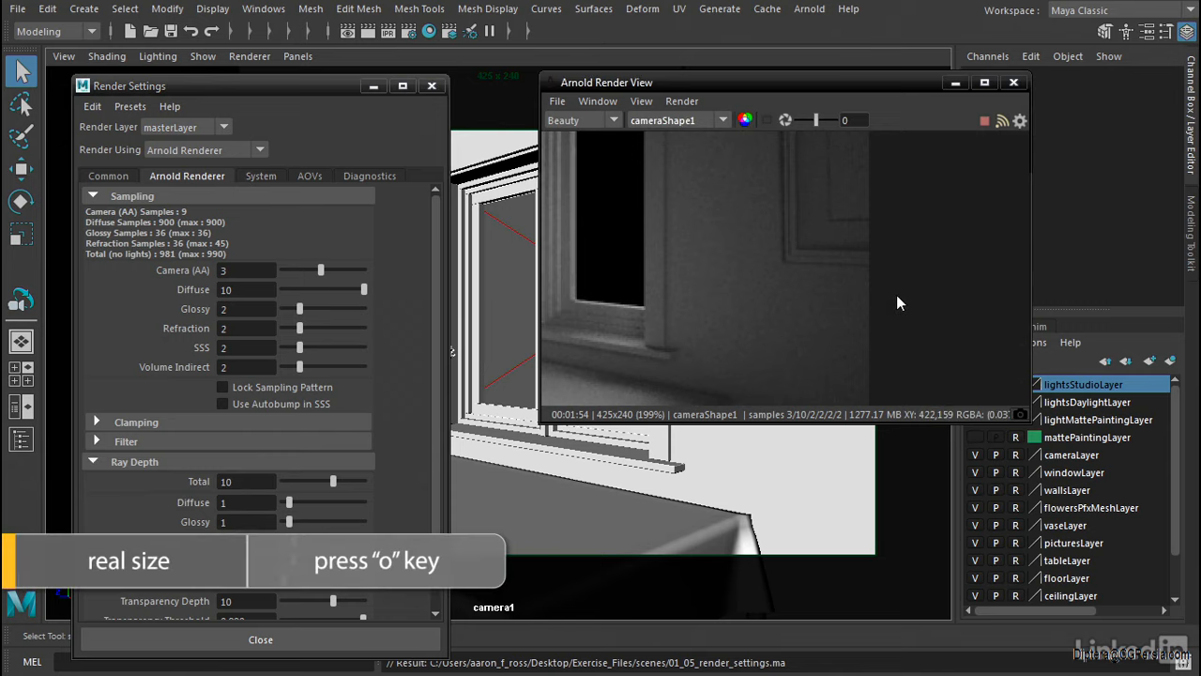
key("o")
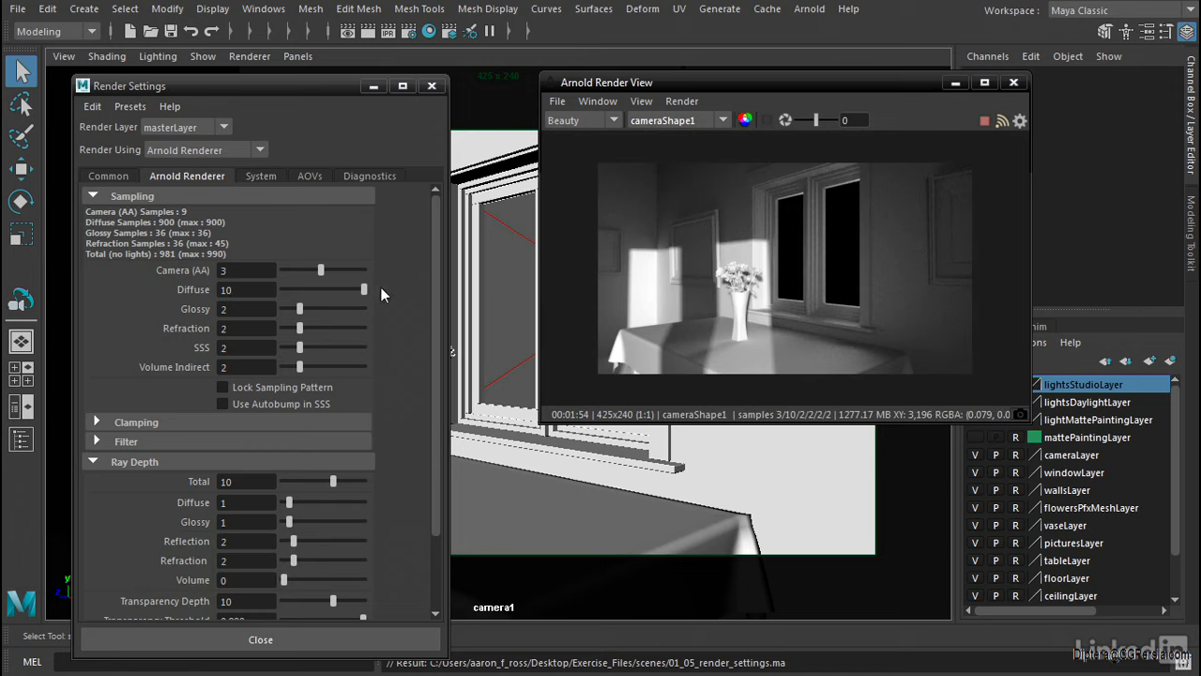
Try the Diffuse samples at 16 and reduce them to 3
double_click(250, 289)
type("16")
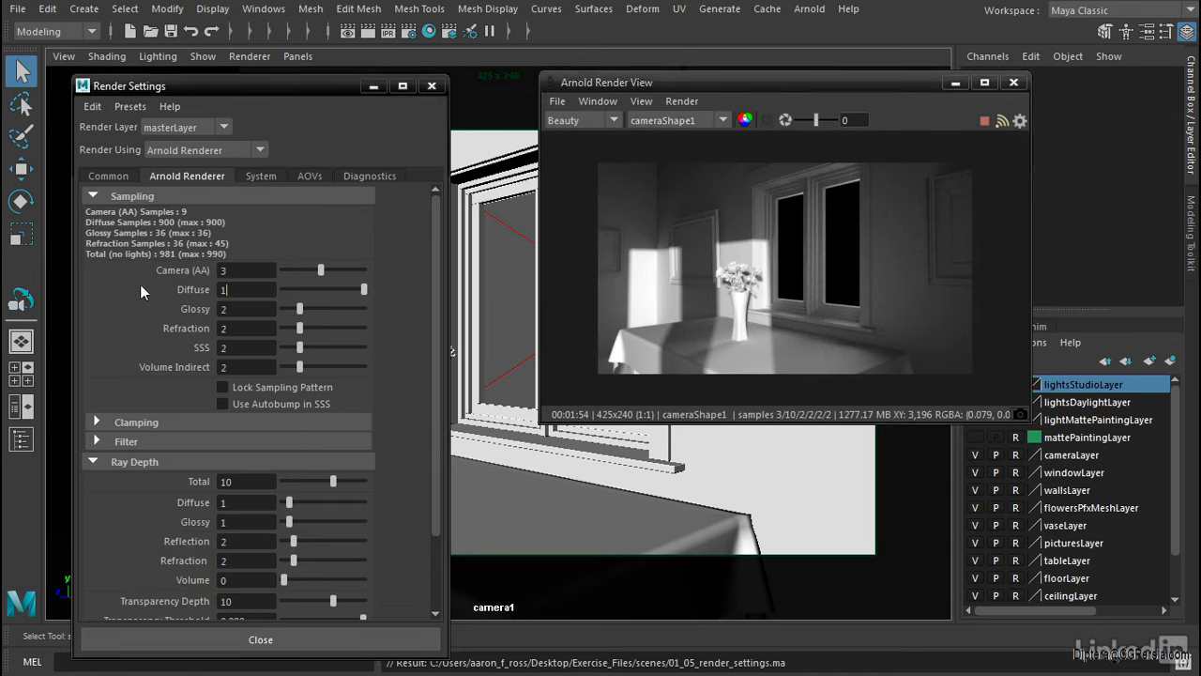
key("Return")
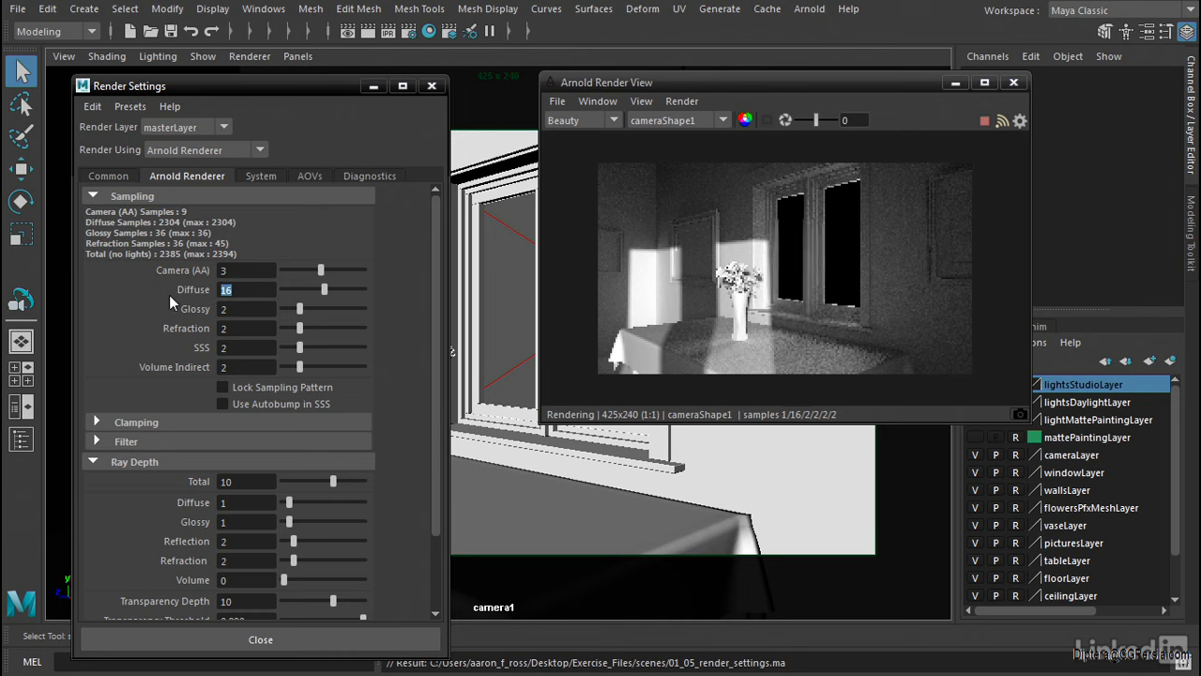
type("3")
key("Return")
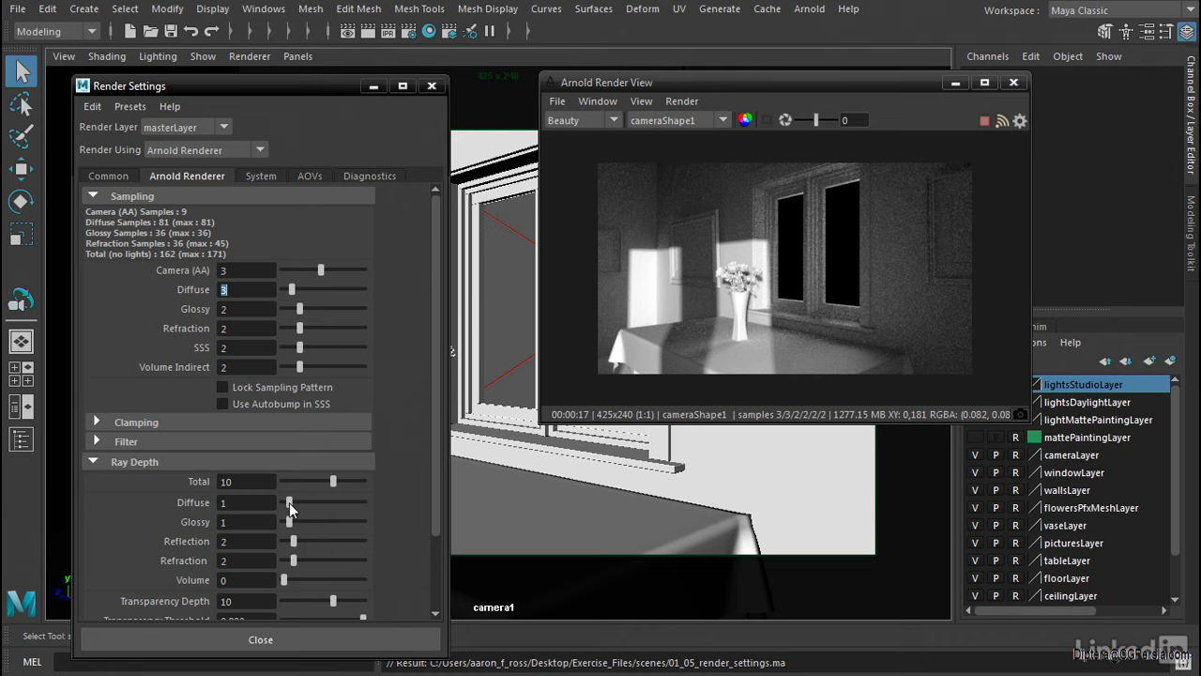
Try a Diffuse ray depth of 10, reduce it to 5, and raise the Diffuse samples to 10
left_click_drag(289, 502, 330, 501)
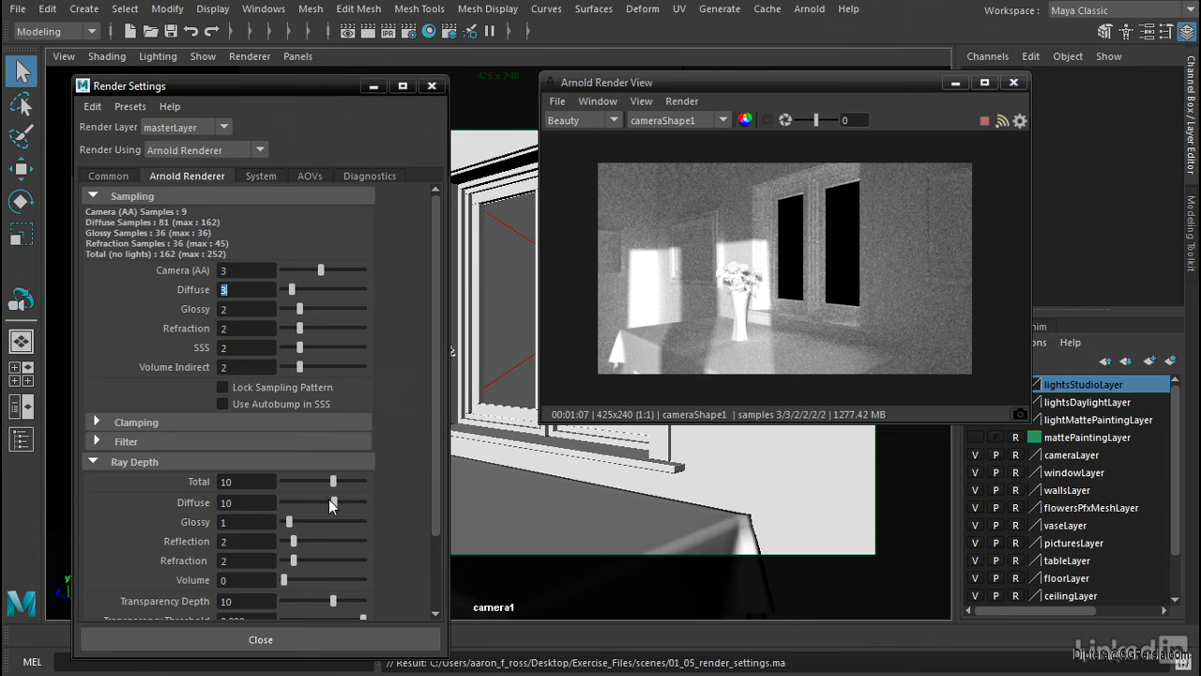
left_click_drag(331, 499, 308, 498)
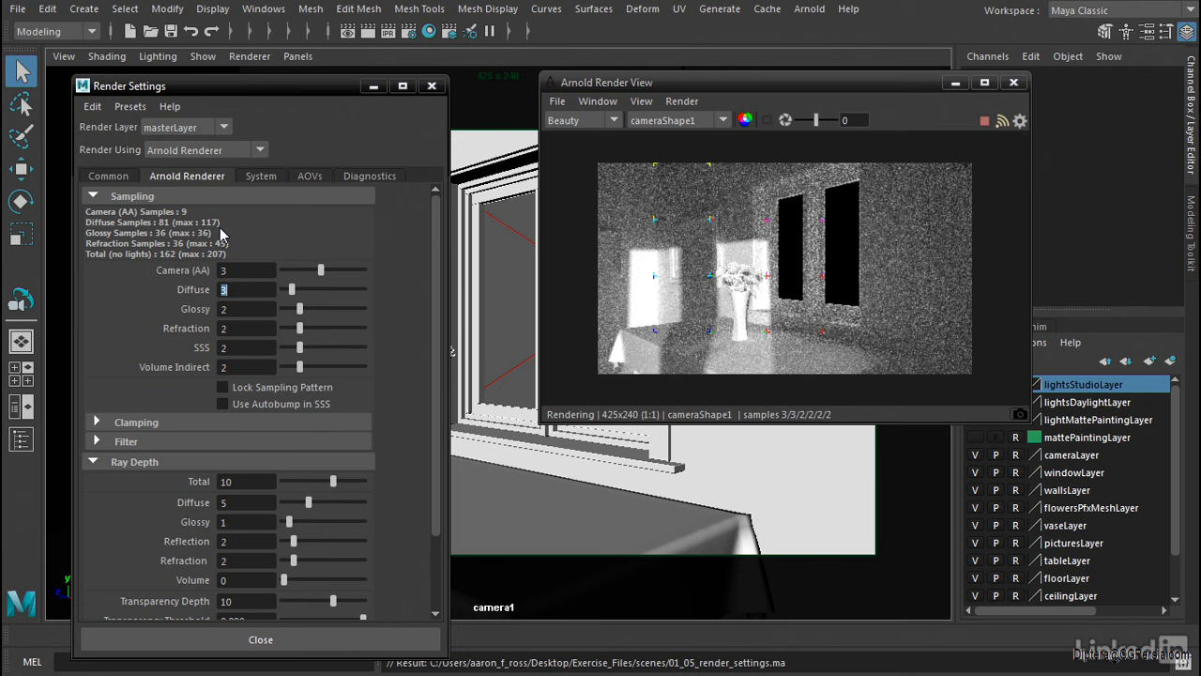
left_click(292, 287)
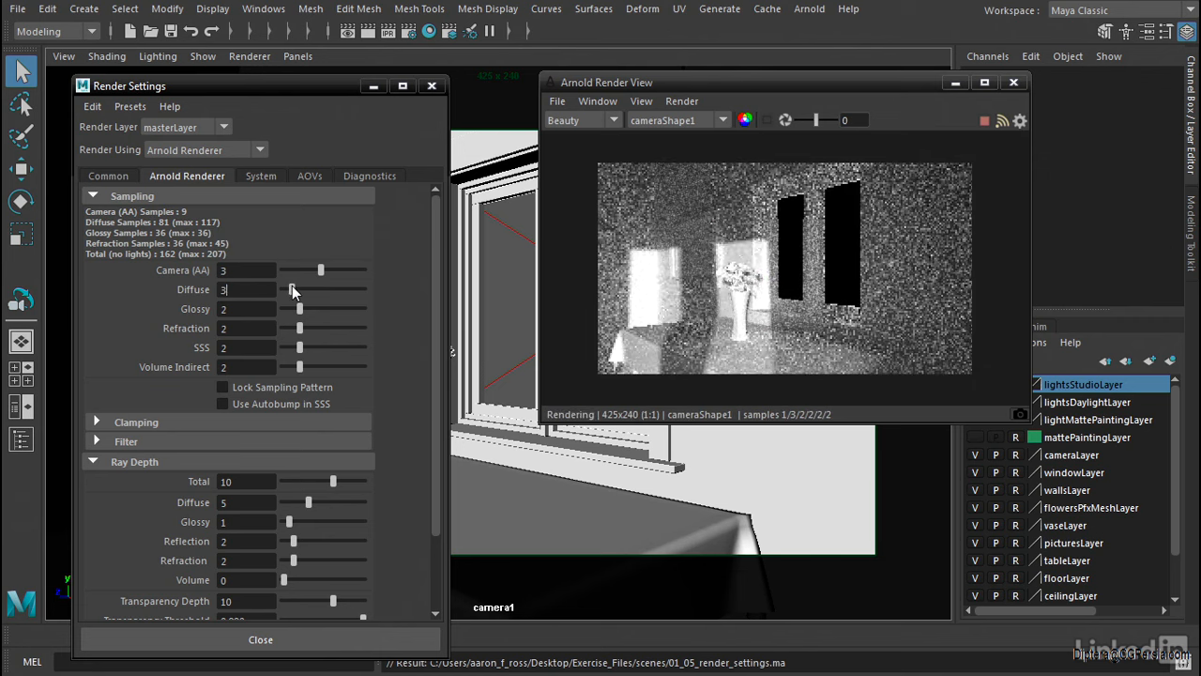
left_click_drag(291, 289, 308, 287)
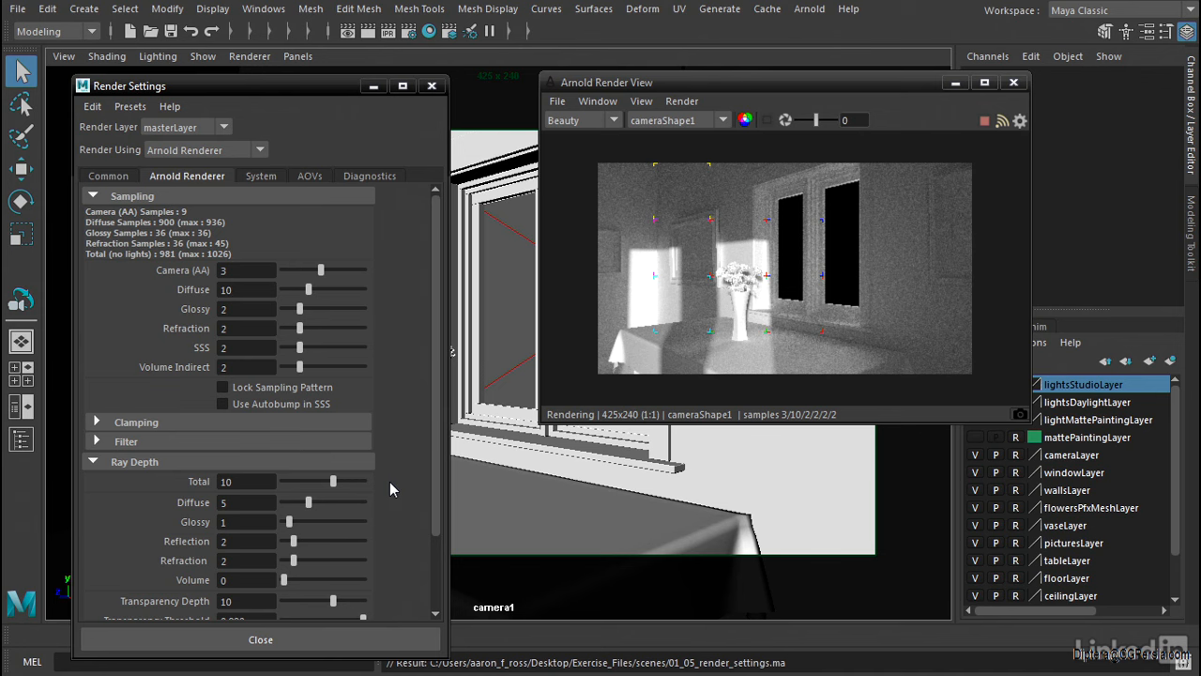
Turn off Absolute Texture Paths in the System render settings
left_click(254, 176)
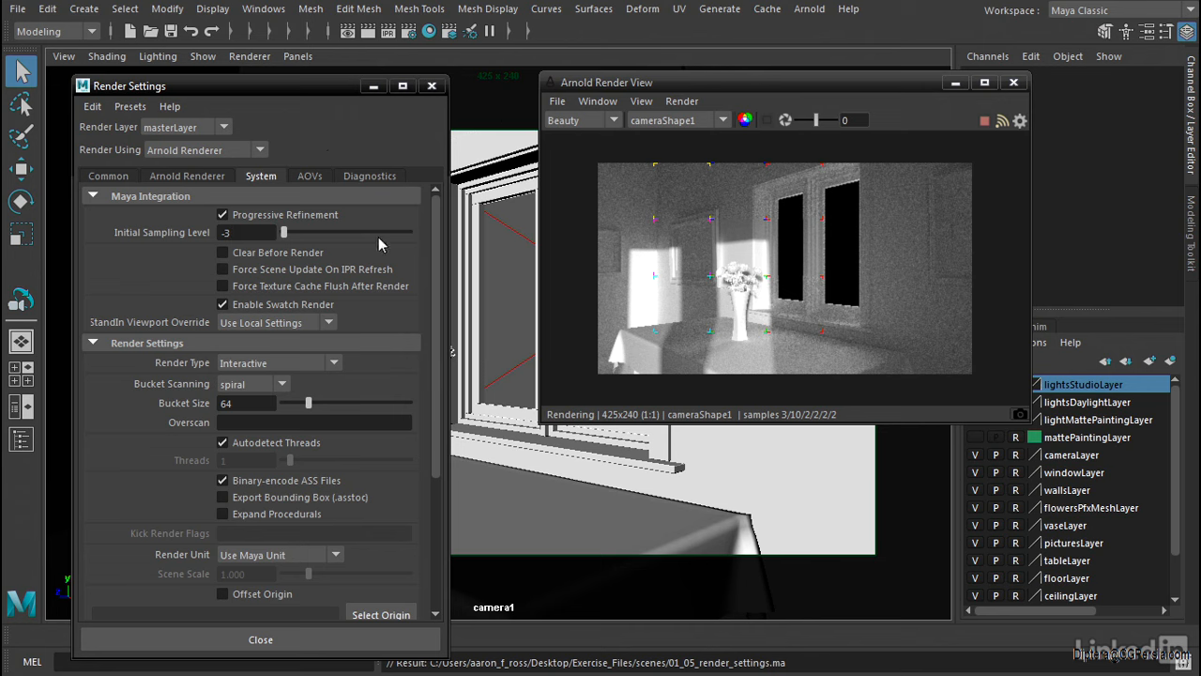
scroll(235, 394, "down", 5)
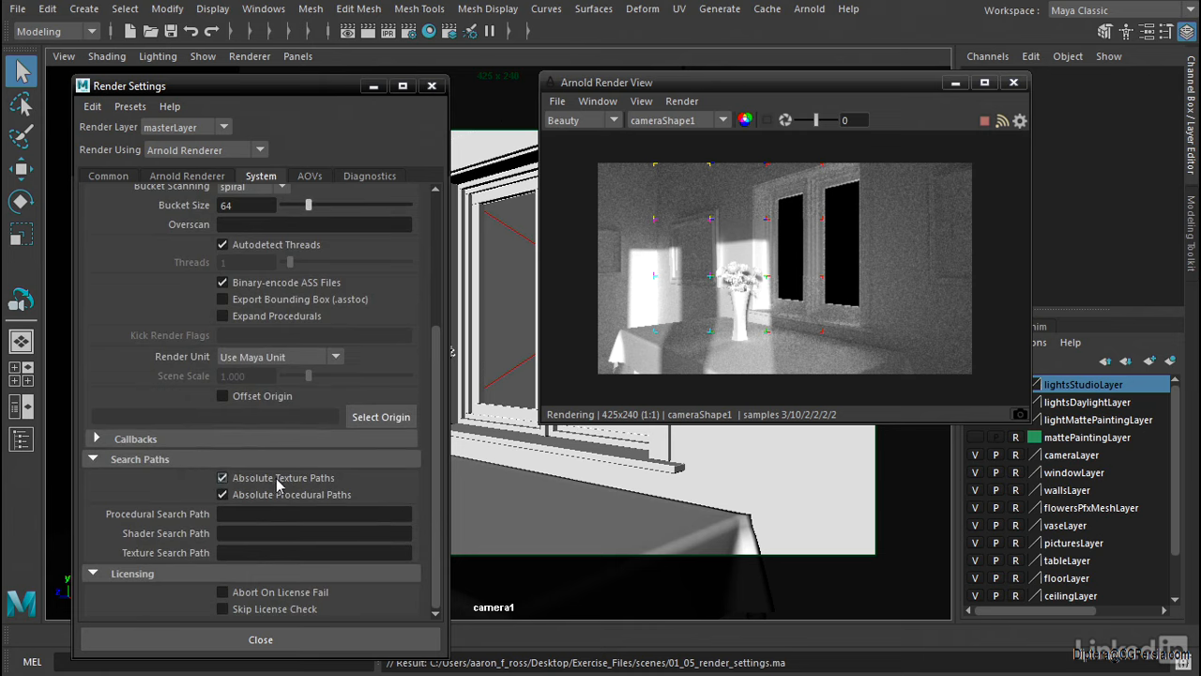
left_click(224, 479)
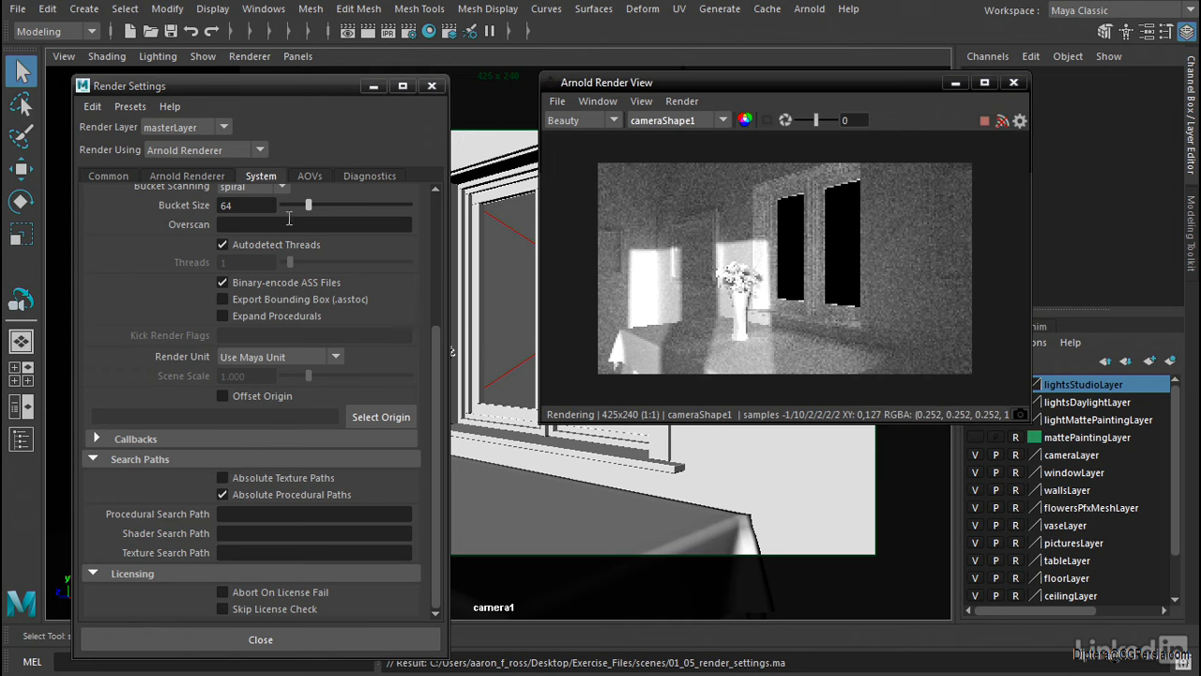
Turn off Autodetect Threads, try 7 render threads, and set Threads to -2
left_click(223, 244)
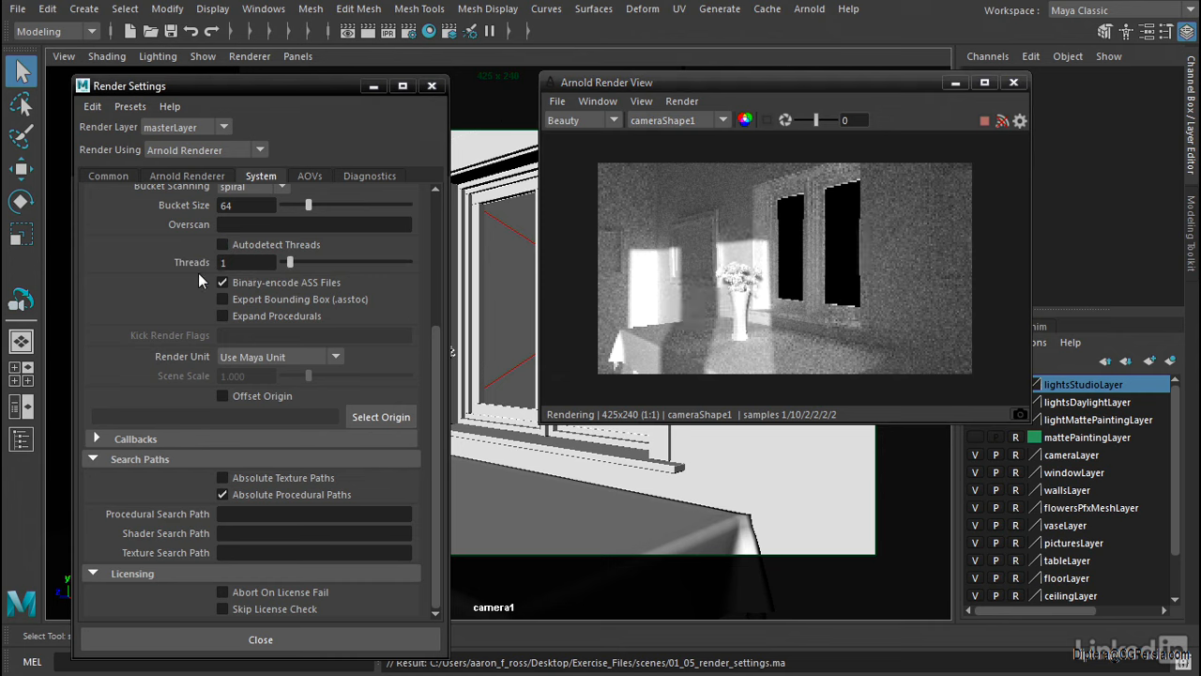
mouse_move(291, 261)
left_mouse_down()
mouse_move(339, 260)
mouse_move(293, 264)
left_mouse_up()
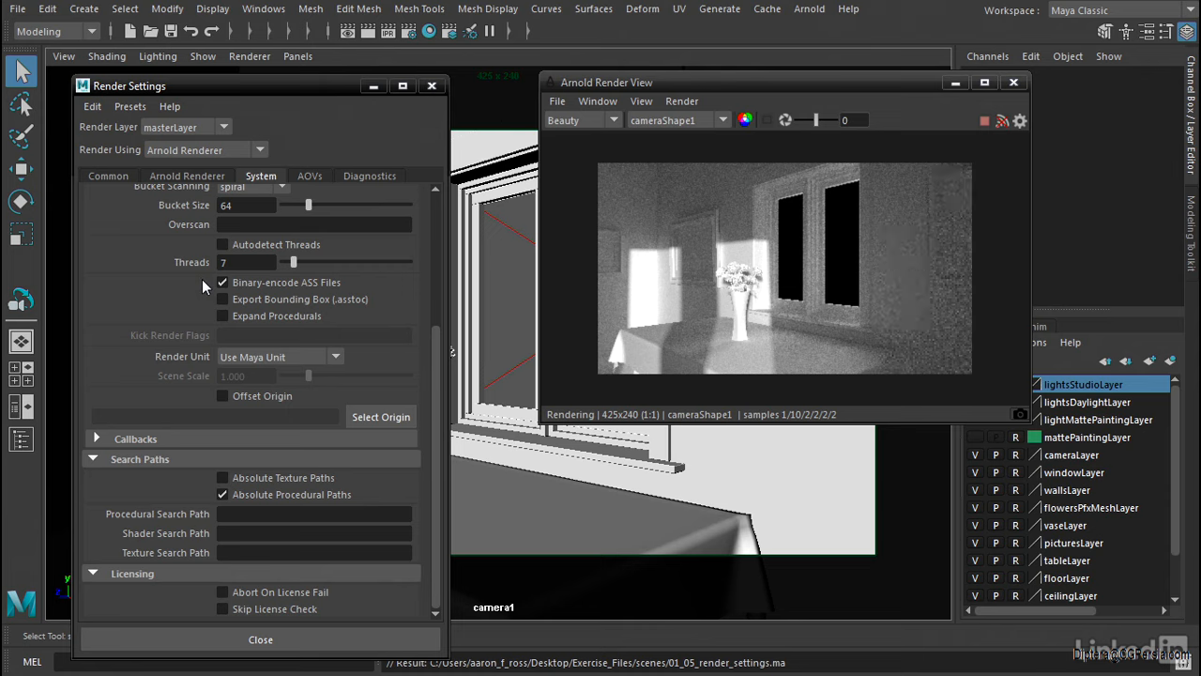
left_click_drag(242, 262, 194, 268)
type("-2")
key("Return")
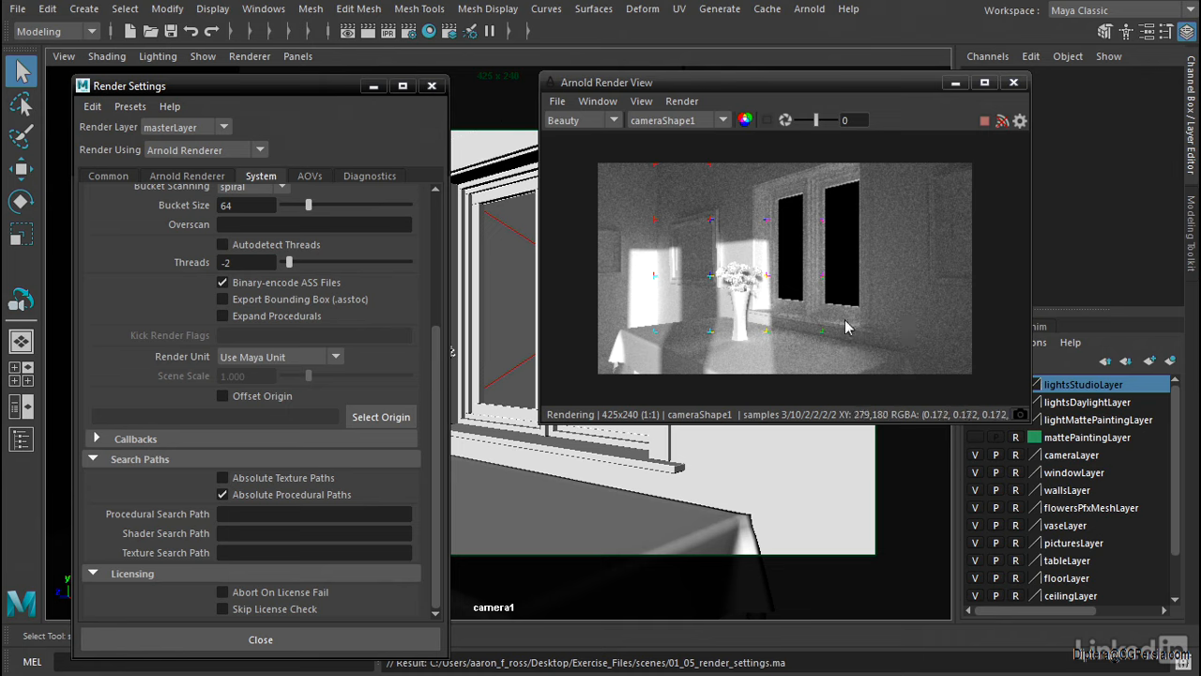
Set the Low Light Threshold to 0 in the Lights section of the Arnold Renderer settings
left_click(208, 180)
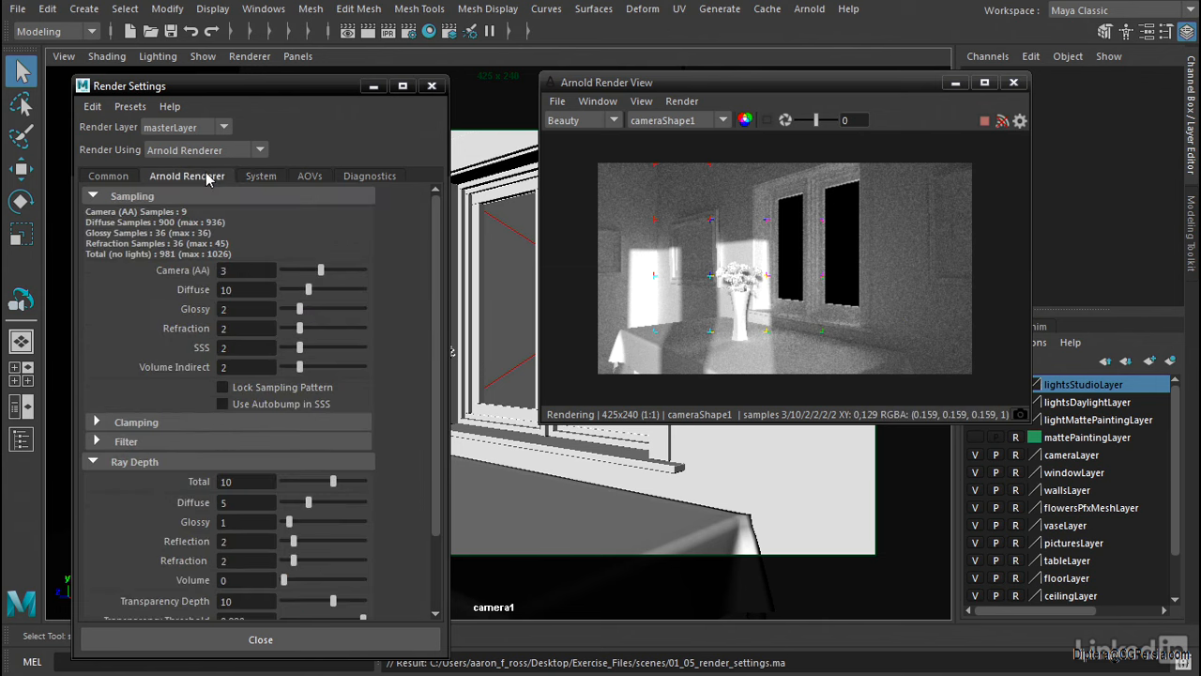
left_click_drag(431, 225, 440, 310)
left_click(99, 590)
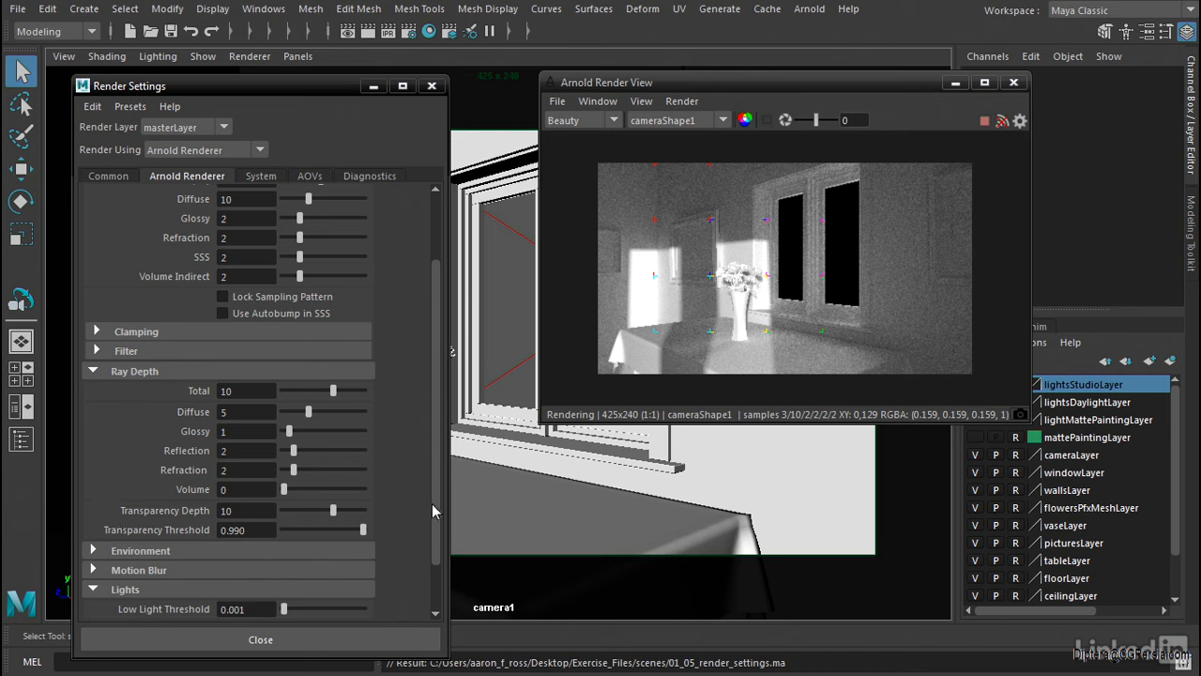
left_click_drag(429, 503, 432, 568)
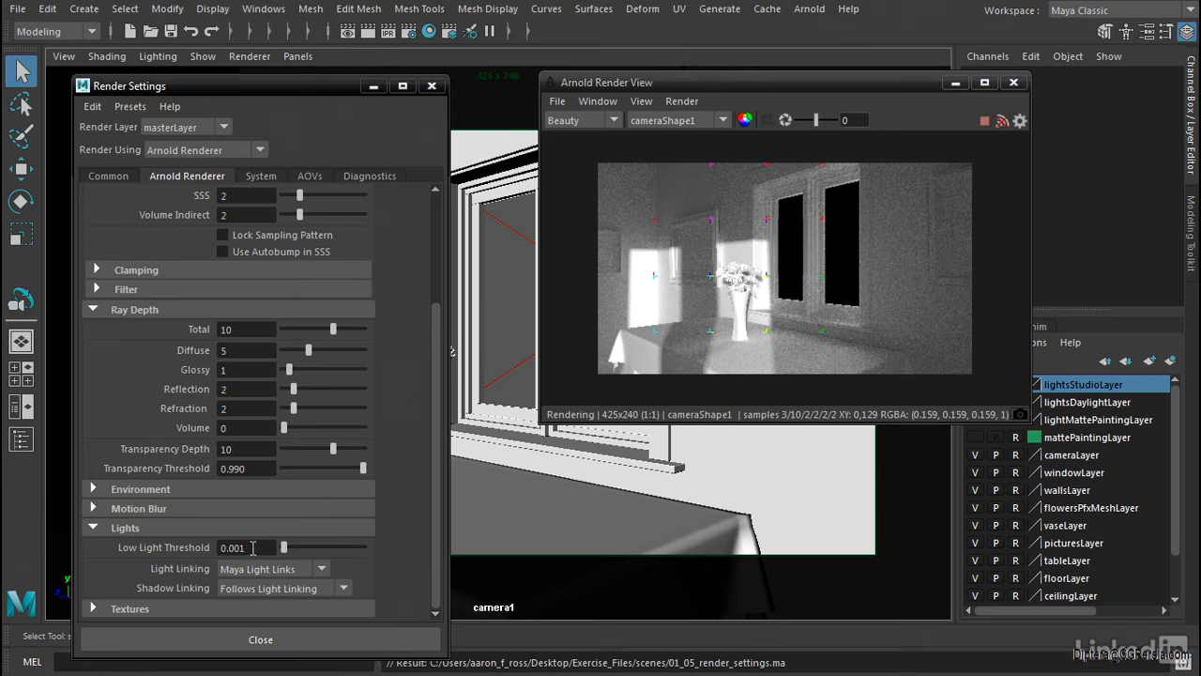
key("Return")
type("0")
key("Return")
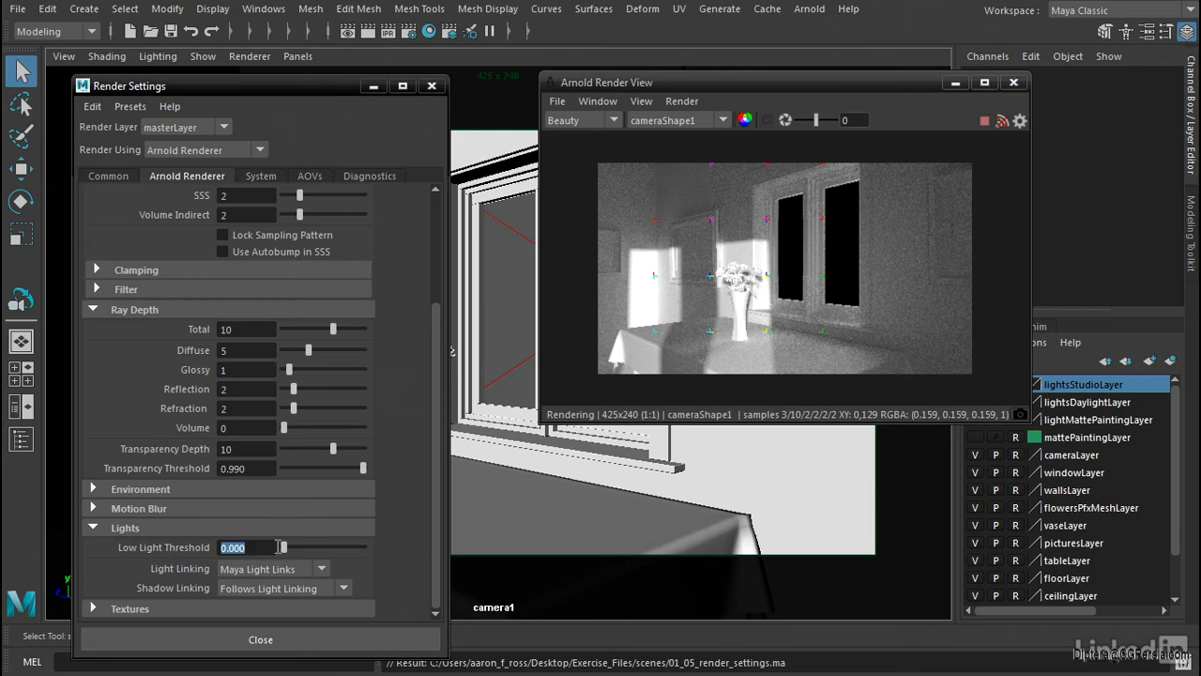